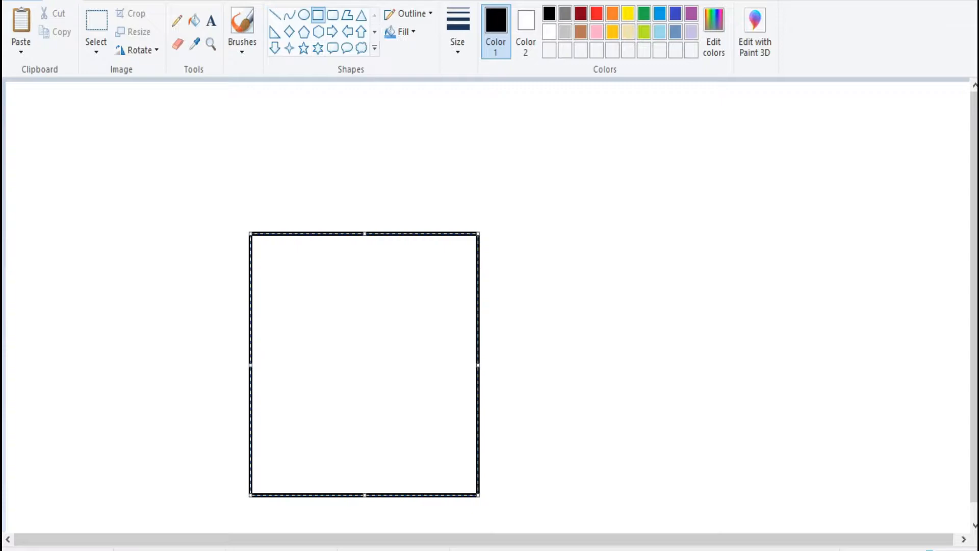
- Adjust the rectangle's size and move it to the lower left part of the canvas as the house wall
{"action": "left_click_drag", "start_coordinate": [477, 345], "coordinate": [488, 345]}
{"action": "left_click_drag", "start_coordinate": [370, 344], "coordinate": [308, 382]}
{"action": "key", "text": "Escape"}
- Draw a triangular roof centred on top of the house wall, with its base overhanging both sides slightly
{"action": "left_click", "coordinate": [362, 16]}
{"action": "left_click_drag", "start_coordinate": [235, 178], "coordinate": [480, 304]}
{"action": "mouse_move", "coordinate": [358, 242]}
{"action": "left_mouse_down"}
{"action": "mouse_move", "coordinate": [315, 183]}
{"action": "mouse_move", "coordinate": [311, 209]}
{"action": "left_mouse_up"}
{"action": "left_click_drag", "start_coordinate": [188, 271], "coordinate": [175, 280]}
{"action": "mouse_move", "coordinate": [304, 214]}
{"action": "left_mouse_down"}
{"action": "mouse_move", "coordinate": [313, 174]}
{"action": "mouse_move", "coordinate": [308, 203]}
{"action": "left_mouse_up"}
{"action": "left_click_drag", "start_coordinate": [437, 202], "coordinate": [448, 202]}
{"action": "left_click_drag", "start_coordinate": [179, 203], "coordinate": [165, 202]}
{"action": "left_click_drag", "start_coordinate": [306, 203], "coordinate": [310, 202]}
{"action": "key", "text": "Escape"}
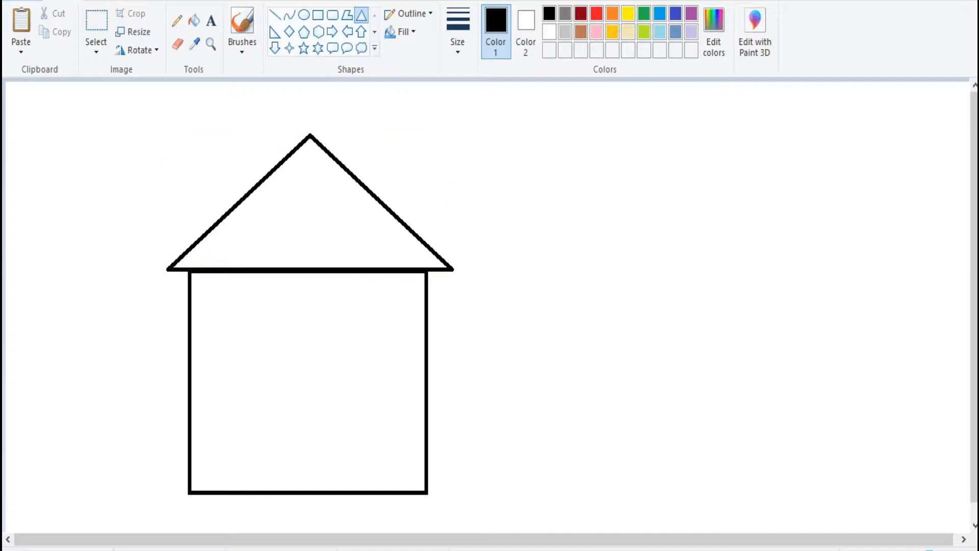
- Draw a rounded-rectangle door at the wall's bottom centre and a square window on the wall's upper right
{"action": "left_click", "coordinate": [332, 15]}
{"action": "left_click_drag", "start_coordinate": [269, 378], "coordinate": [336, 494]}
{"action": "left_click", "coordinate": [318, 15]}
{"action": "mouse_move", "coordinate": [316, 296]}
{"action": "left_mouse_down"}
{"action": "mouse_move", "coordinate": [341, 361]}
{"action": "mouse_move", "coordinate": [407, 370]}
{"action": "left_mouse_up"}
{"action": "mouse_move", "coordinate": [361, 334]}
{"action": "left_mouse_down"}
{"action": "mouse_move", "coordinate": [356, 353]}
{"action": "mouse_move", "coordinate": [335, 353]}
{"action": "left_mouse_up"}
{"action": "left_click_drag", "start_coordinate": [368, 315], "coordinate": [368, 324]}
{"action": "left_click_drag", "start_coordinate": [368, 357], "coordinate": [376, 332]}
{"action": "left_click", "coordinate": [372, 374]}
- Add a matching square window on the upper left of the house wall
{"action": "left_click_drag", "start_coordinate": [344, 298], "coordinate": [409, 365]}
{"action": "left_click_drag", "start_coordinate": [376, 331], "coordinate": [235, 331]}
{"action": "left_click", "coordinate": [238, 384]}
- Draw an oval knob on the door's right side and a dot with a short vertical line beneath it as keyhole
{"action": "left_click", "coordinate": [304, 15]}
{"action": "mouse_move", "coordinate": [300, 406]}
{"action": "left_mouse_down"}
{"action": "mouse_move", "coordinate": [322, 436]}
{"action": "mouse_move", "coordinate": [307, 415]}
{"action": "mouse_move", "coordinate": [319, 426]}
{"action": "left_mouse_up"}
{"action": "left_click", "coordinate": [360, 429]}
{"action": "left_click", "coordinate": [243, 51]}
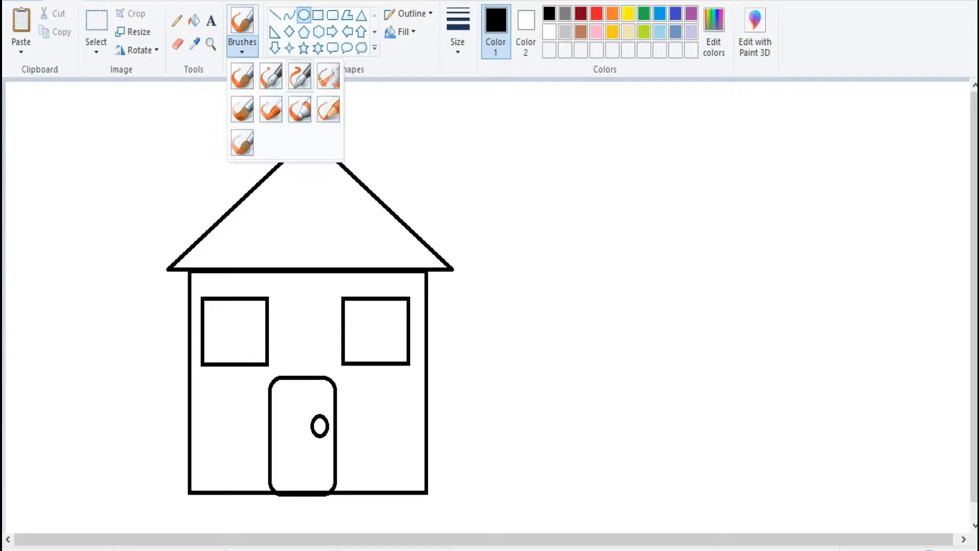
{"action": "left_click", "coordinate": [242, 76]}
{"action": "left_click", "coordinate": [320, 448]}
{"action": "left_click", "coordinate": [275, 14]}
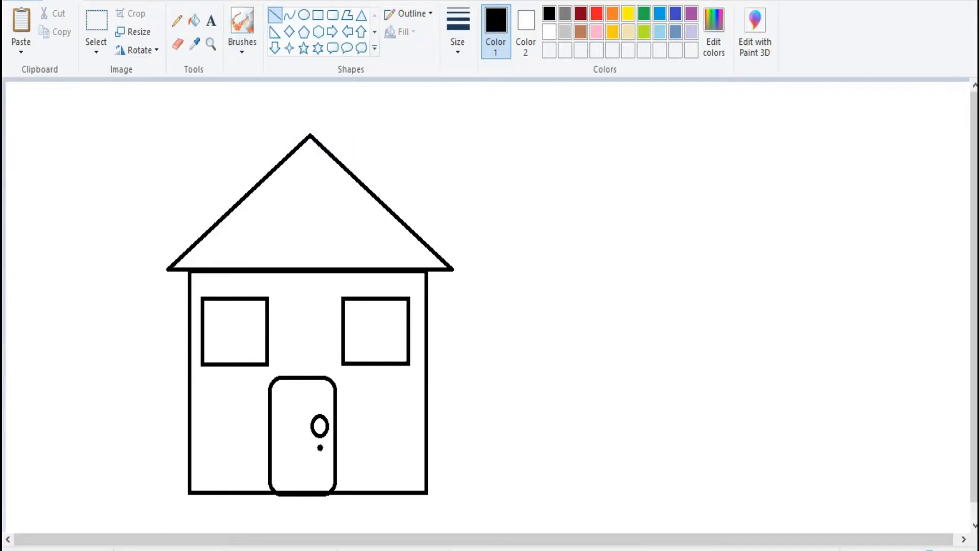
{"action": "left_click_drag", "start_coordinate": [318, 463], "coordinate": [320, 463]}
- Choose a thicker line and divide both windows into four panes with a horizontal and a vertical line
{"action": "left_click", "coordinate": [457, 43]}
{"action": "left_click", "coordinate": [489, 110]}
{"action": "left_click_drag", "start_coordinate": [374, 362], "coordinate": [375, 299]}
{"action": "left_click", "coordinate": [391, 321]}
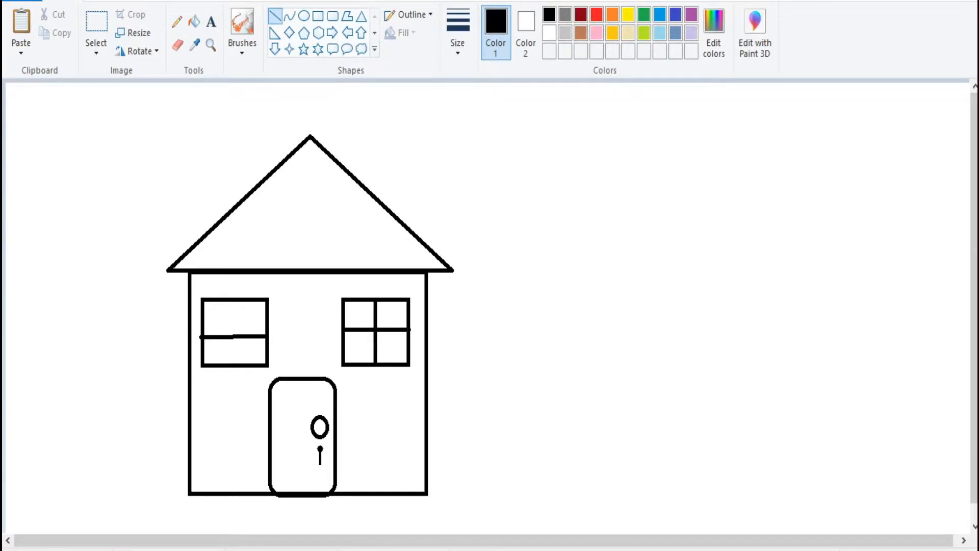
{"action": "left_click_drag", "start_coordinate": [266, 338], "coordinate": [269, 333]}
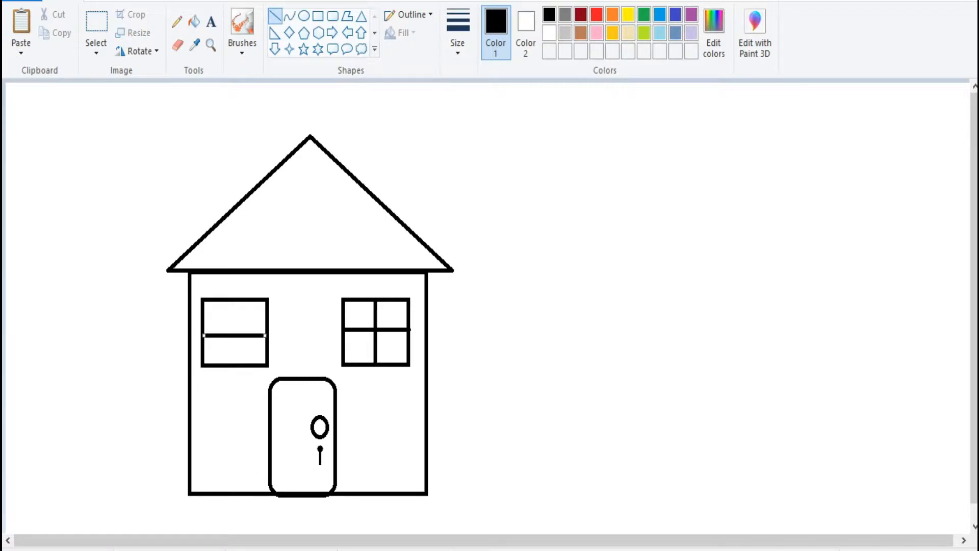
- Sketch a tree to the right of the house with the Pencil, giving it a branching trunk and a round wavy crown
{"action": "left_click", "coordinate": [177, 22]}
{"action": "left_click", "coordinate": [457, 32]}
{"action": "left_click", "coordinate": [490, 179]}
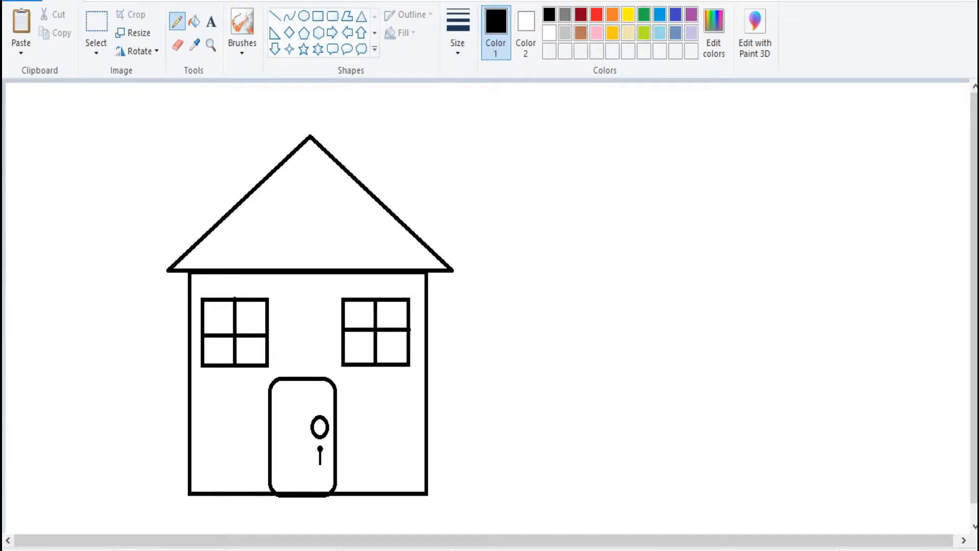
{"action": "mouse_move", "coordinate": [536, 491]}
{"action": "left_mouse_down"}
{"action": "mouse_move", "coordinate": [572, 425]}
{"action": "mouse_move", "coordinate": [542, 293]}
{"action": "left_mouse_up"}
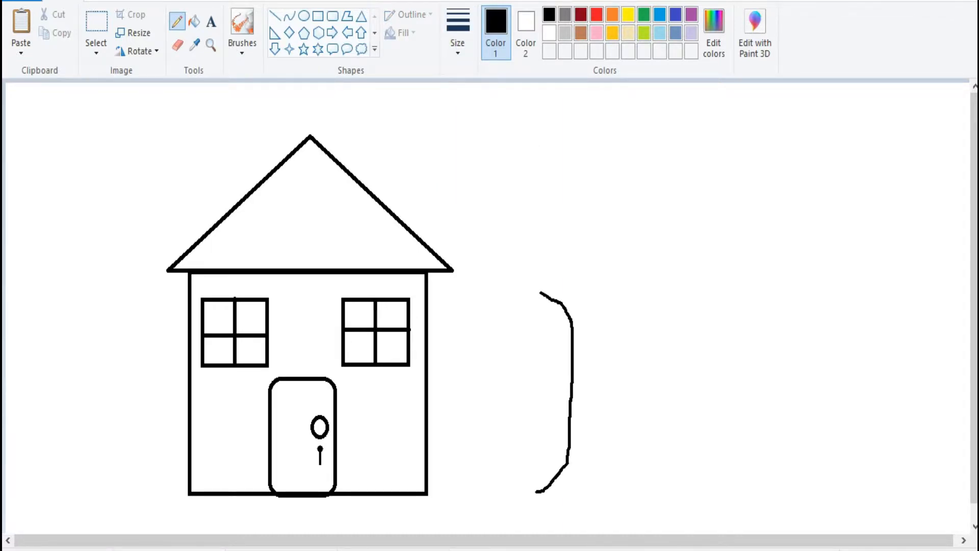
{"action": "mouse_move", "coordinate": [625, 458]}
{"action": "left_mouse_down"}
{"action": "mouse_move", "coordinate": [624, 357]}
{"action": "mouse_move", "coordinate": [644, 317]}
{"action": "left_mouse_up"}
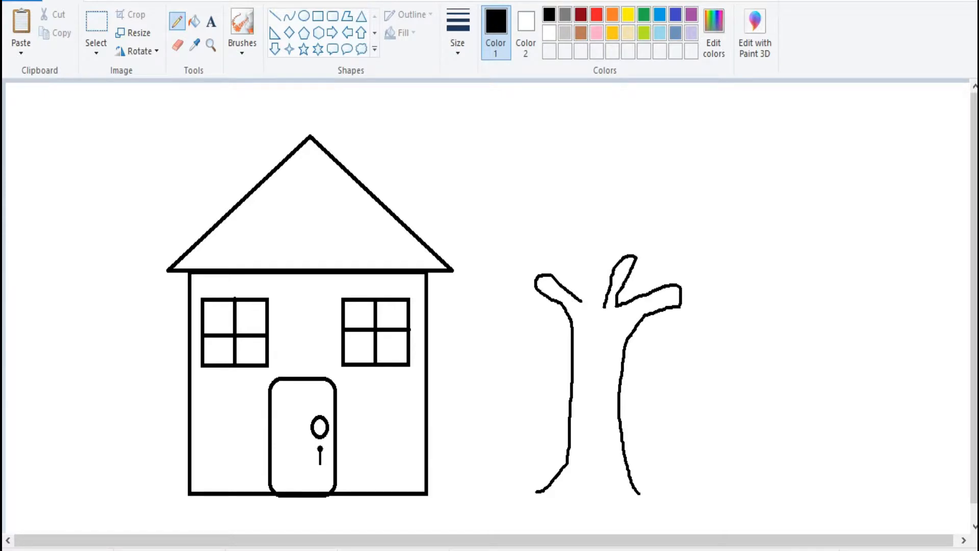
{"action": "mouse_move", "coordinate": [568, 359]}
{"action": "left_mouse_down"}
{"action": "mouse_move", "coordinate": [516, 253]}
{"action": "mouse_move", "coordinate": [581, 191]}
{"action": "mouse_move", "coordinate": [669, 181]}
{"action": "mouse_move", "coordinate": [713, 235]}
{"action": "mouse_move", "coordinate": [707, 313]}
{"action": "mouse_move", "coordinate": [624, 361]}
{"action": "left_mouse_up"}
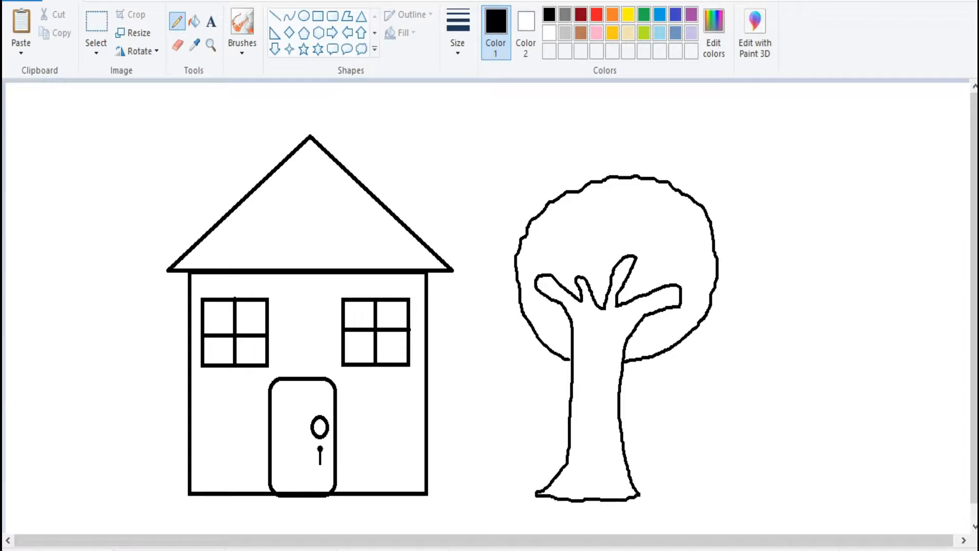
- Select the whole tree and move it to the right edge of the canvas
{"action": "left_click", "coordinate": [96, 23]}
{"action": "left_click_drag", "start_coordinate": [486, 156], "coordinate": [782, 527]}
{"action": "left_click_drag", "start_coordinate": [617, 336], "coordinate": [823, 329]}
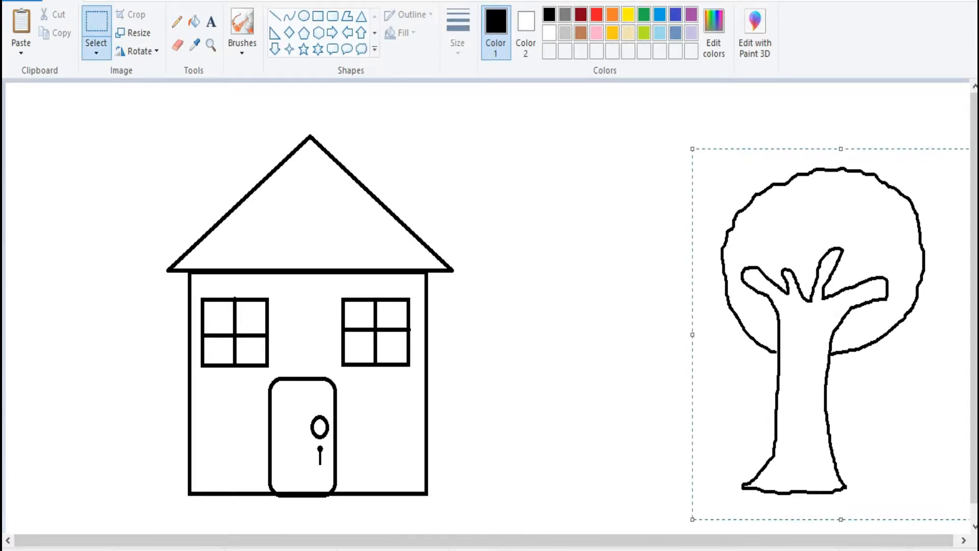
- Duplicate the tree, place the copy between the house and the original, and make it narrower and shorter
{"action": "key", "text": "ctrl+c"}
{"action": "key", "text": "ctrl+v"}
{"action": "left_click_drag", "start_coordinate": [155, 269], "coordinate": [617, 308]}
{"action": "left_click_drag", "start_coordinate": [765, 309], "coordinate": [688, 308]}
{"action": "left_click_drag", "start_coordinate": [576, 309], "coordinate": [580, 331]}
{"action": "left_click_drag", "start_coordinate": [581, 144], "coordinate": [582, 169]}
{"action": "left_click", "coordinate": [581, 133]}
{"action": "left_click_drag", "start_coordinate": [582, 337], "coordinate": [584, 331]}
{"action": "key", "text": "Escape"}
- Draw a straight horizon line across the canvas behind the house and both tree trunks
{"action": "left_click", "coordinate": [275, 16]}
{"action": "left_click_drag", "start_coordinate": [6, 414], "coordinate": [188, 414]}
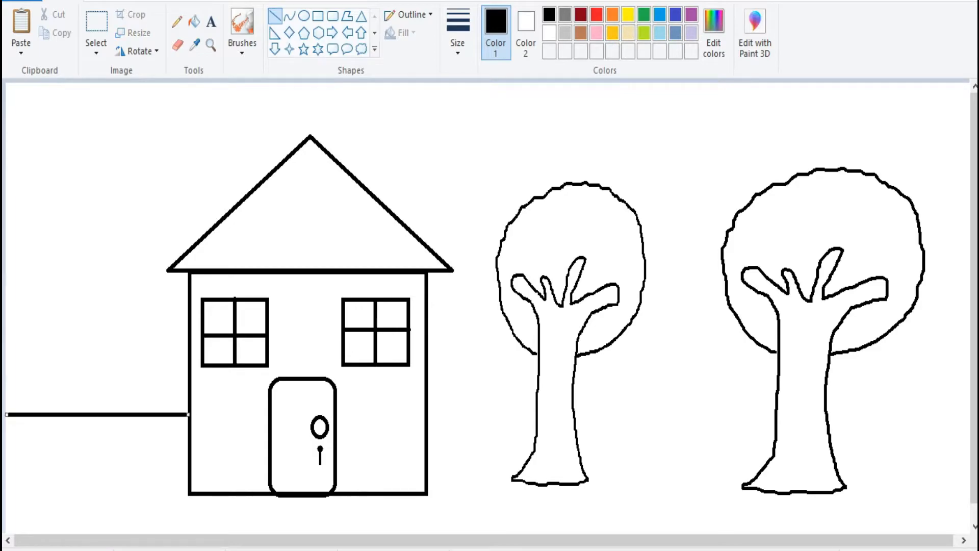
{"action": "left_click_drag", "start_coordinate": [427, 408], "coordinate": [968, 409]}
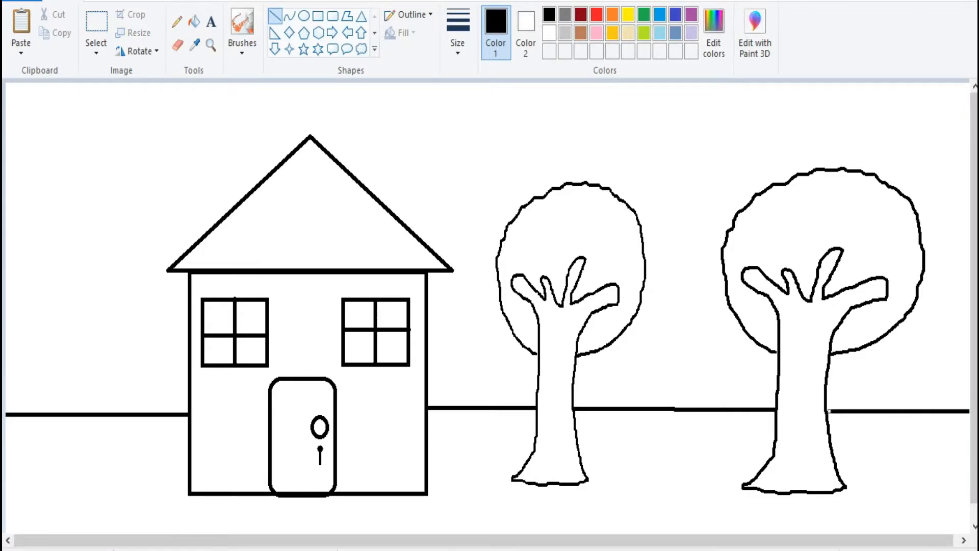
- Draw a small heart petal between the two trees and flip it to form vertically opposed petals
{"action": "left_click", "coordinate": [374, 47]}
{"action": "left_click", "coordinate": [276, 64]}
{"action": "left_click_drag", "start_coordinate": [640, 489], "coordinate": [662, 503]}
{"action": "left_click", "coordinate": [136, 50]}
{"action": "left_click", "coordinate": [162, 143]}
{"action": "left_click", "coordinate": [137, 49]}
{"action": "left_click", "coordinate": [159, 124]}
{"action": "left_click", "coordinate": [709, 479]}
- Add two sideways hearts rotated 90 degrees left and right to complete the four-heart flower
{"action": "mouse_move", "coordinate": [656, 443]}
{"action": "left_mouse_down"}
{"action": "mouse_move", "coordinate": [646, 452]}
{"action": "mouse_move", "coordinate": [643, 444]}
{"action": "left_mouse_up"}
{"action": "mouse_move", "coordinate": [662, 480]}
{"action": "left_mouse_down"}
{"action": "mouse_move", "coordinate": [639, 480]}
{"action": "mouse_move", "coordinate": [695, 443]}
{"action": "mouse_move", "coordinate": [662, 464]}
{"action": "mouse_move", "coordinate": [661, 480]}
{"action": "mouse_move", "coordinate": [643, 463]}
{"action": "mouse_move", "coordinate": [684, 481]}
{"action": "left_mouse_up"}
{"action": "left_click", "coordinate": [137, 50]}
{"action": "left_click", "coordinate": [163, 88]}
{"action": "left_click", "coordinate": [709, 479]}
{"action": "left_click", "coordinate": [137, 49]}
{"action": "left_click", "coordinate": [161, 70]}
{"action": "key", "text": "Escape"}
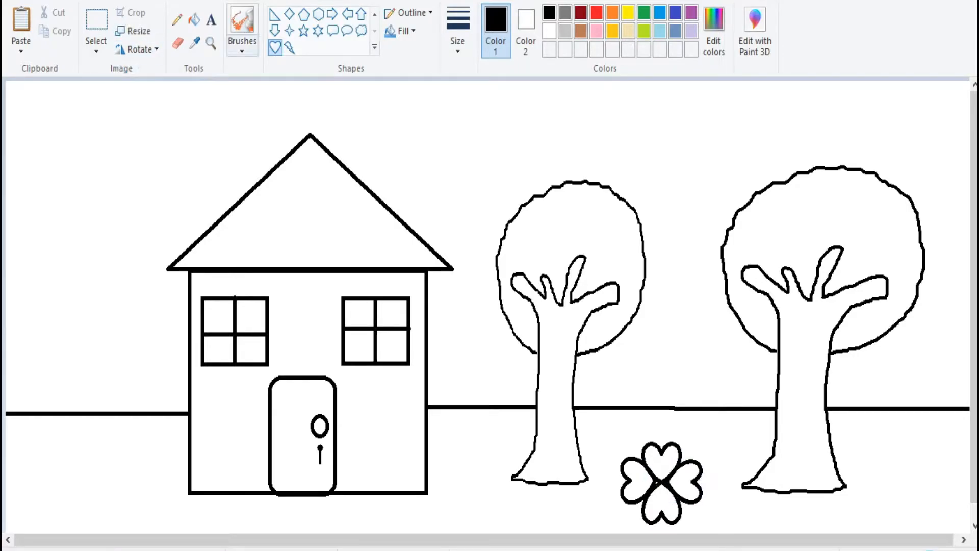
- Fill the four heart petals with black to merge them with their outlines, and recolour the whole flower red
{"action": "left_click", "coordinate": [662, 464]}
{"action": "left_click", "coordinate": [682, 481]}
{"action": "left_click", "coordinate": [662, 501]}
{"action": "left_click", "coordinate": [641, 481]}
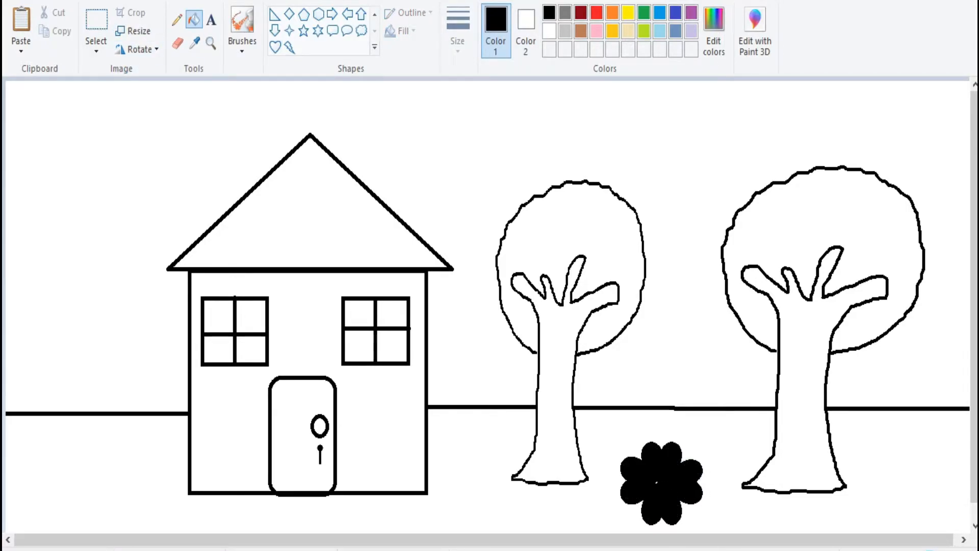
{"action": "left_click", "coordinate": [628, 12]}
{"action": "left_click", "coordinate": [596, 12]}
{"action": "left_click", "coordinate": [661, 464]}
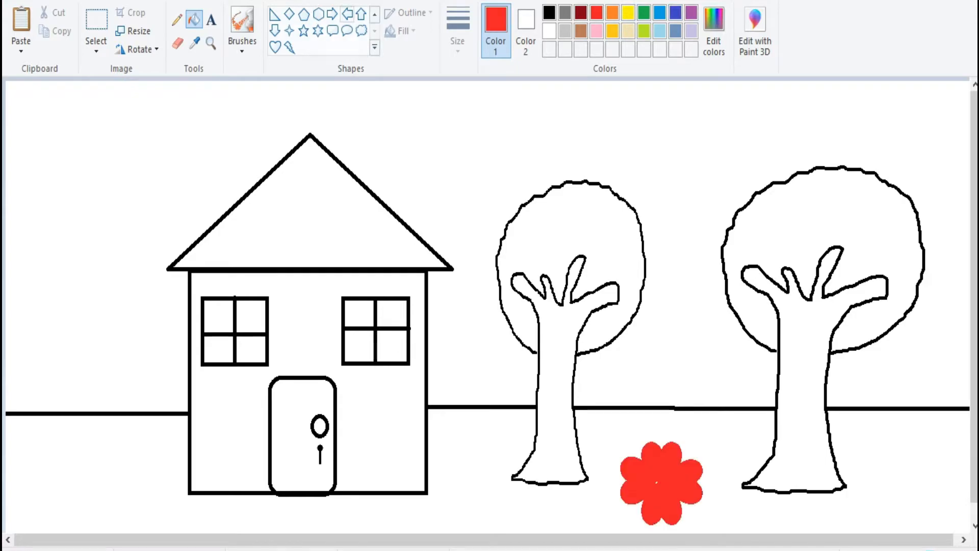
- Add a yellow-filled circle at the centre of the red flower
{"action": "left_click", "coordinate": [628, 12]}
{"action": "left_click", "coordinate": [375, 14]}
{"action": "left_click", "coordinate": [304, 14]}
{"action": "left_click", "coordinate": [194, 20]}
- Select the flower head, move it up between the two trees and shrink it
{"action": "left_click", "coordinate": [96, 21]}
{"action": "left_click_drag", "start_coordinate": [623, 429], "coordinate": [707, 529]}
{"action": "left_click_drag", "start_coordinate": [661, 481], "coordinate": [655, 448]}
{"action": "left_click_drag", "start_coordinate": [617, 396], "coordinate": [640, 424]}
- Draw a straight green stem down from the flower head
{"action": "mouse_move", "coordinate": [666, 462]}
{"action": "left_mouse_down"}
{"action": "mouse_move", "coordinate": [663, 449]}
{"action": "mouse_move", "coordinate": [662, 525]}
{"action": "left_mouse_up"}
{"action": "left_click", "coordinate": [713, 499]}
{"action": "left_click", "coordinate": [274, 14]}
{"action": "left_click", "coordinate": [644, 12]}
- Copy the flower with its stem and place duplicates on the ground on both sides of the house
{"action": "left_click", "coordinate": [96, 21]}
{"action": "left_click_drag", "start_coordinate": [648, 476], "coordinate": [700, 519]}
{"action": "key", "text": "ctrl+c"}
{"action": "key", "text": "ctrl+v"}
{"action": "left_click_drag", "start_coordinate": [38, 112], "coordinate": [35, 456]}
{"action": "key", "text": "ctrl+v"}
{"action": "key", "text": "ctrl+v"}
{"action": "left_click_drag", "start_coordinate": [39, 111], "coordinate": [465, 448]}
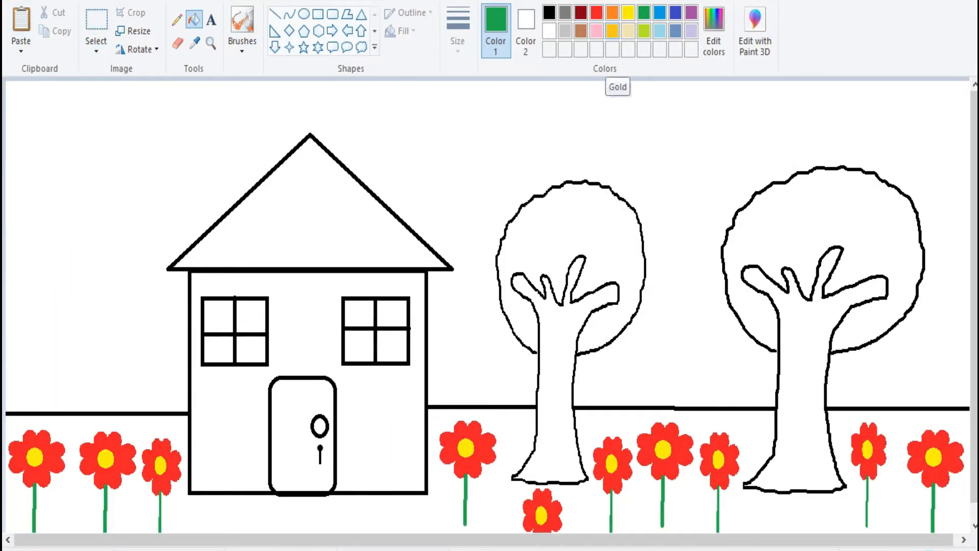
- Fill the roof with orange and the house wall with lime
{"action": "left_click", "coordinate": [613, 12]}
{"action": "left_click", "coordinate": [309, 220]}
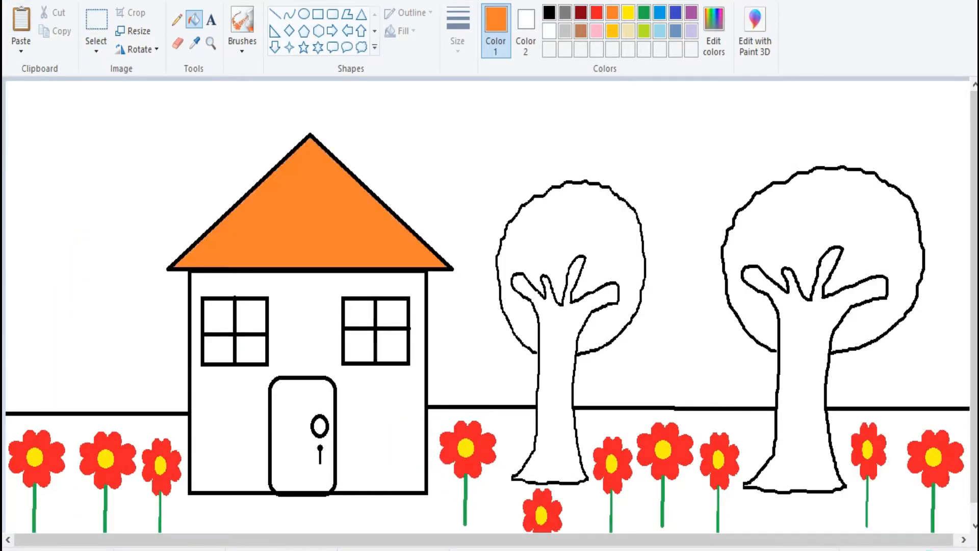
{"action": "left_click", "coordinate": [629, 13]}
{"action": "left_click", "coordinate": [644, 31]}
{"action": "left_click", "coordinate": [234, 388]}
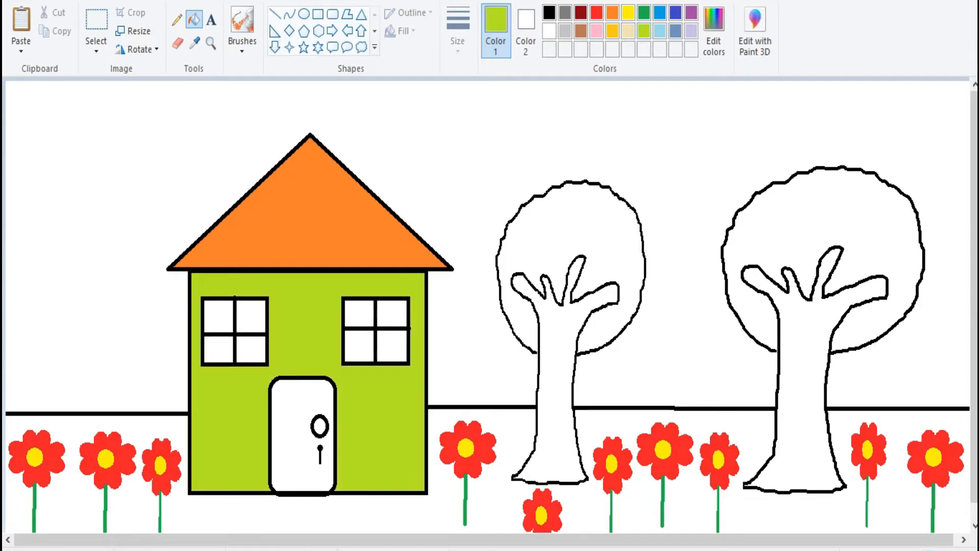
- Fill the door with brown and its knob with yellow
{"action": "left_click", "coordinate": [580, 31]}
{"action": "left_click", "coordinate": [291, 408]}
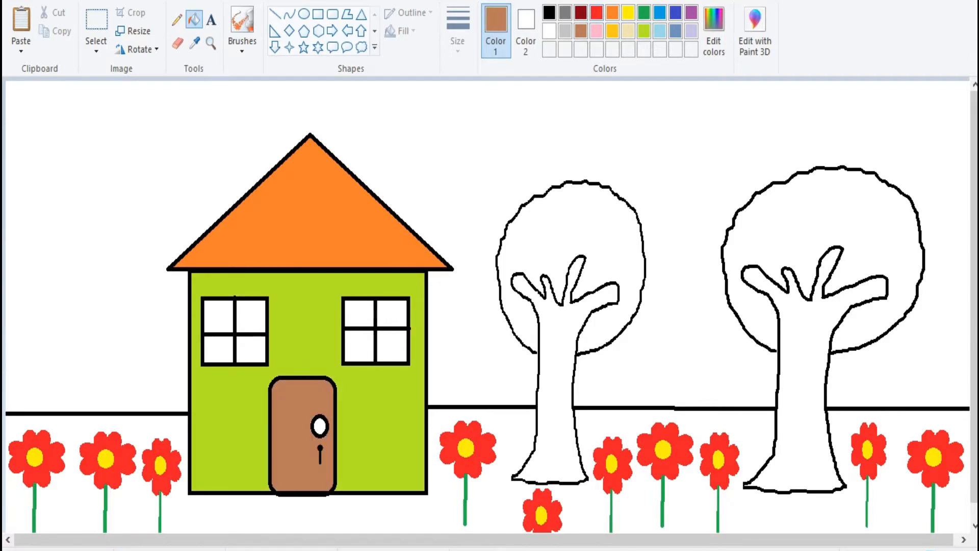
{"action": "left_click", "coordinate": [629, 13]}
{"action": "left_click", "coordinate": [320, 425]}
- Fill all eight panes of the two windows with light blue
{"action": "left_click", "coordinate": [660, 31]}
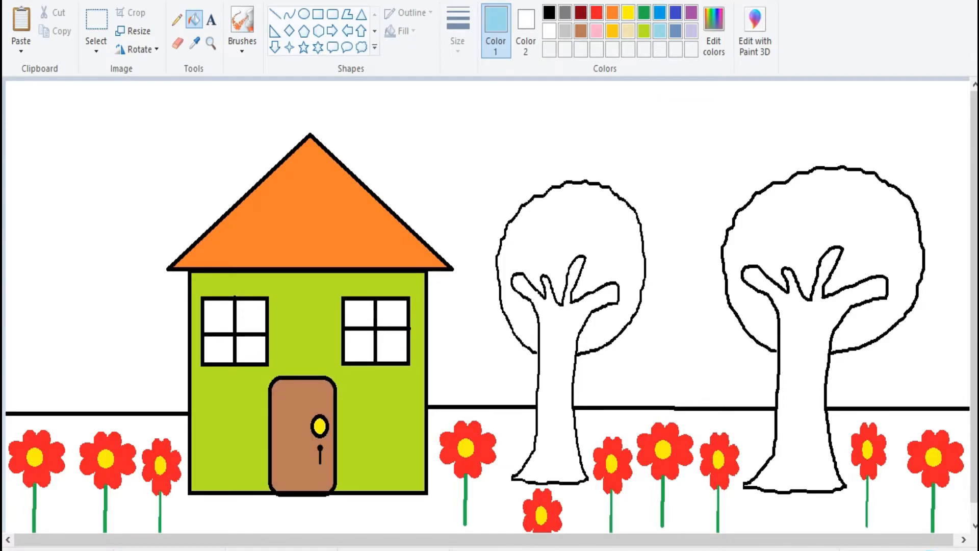
{"action": "left_click", "coordinate": [392, 314]}
{"action": "left_click", "coordinate": [391, 347]}
{"action": "left_click", "coordinate": [360, 314]}
{"action": "left_click", "coordinate": [360, 346]}
{"action": "left_click", "coordinate": [251, 313]}
{"action": "left_click", "coordinate": [251, 348]}
{"action": "left_click", "coordinate": [219, 316]}
{"action": "left_click", "coordinate": [218, 349]}
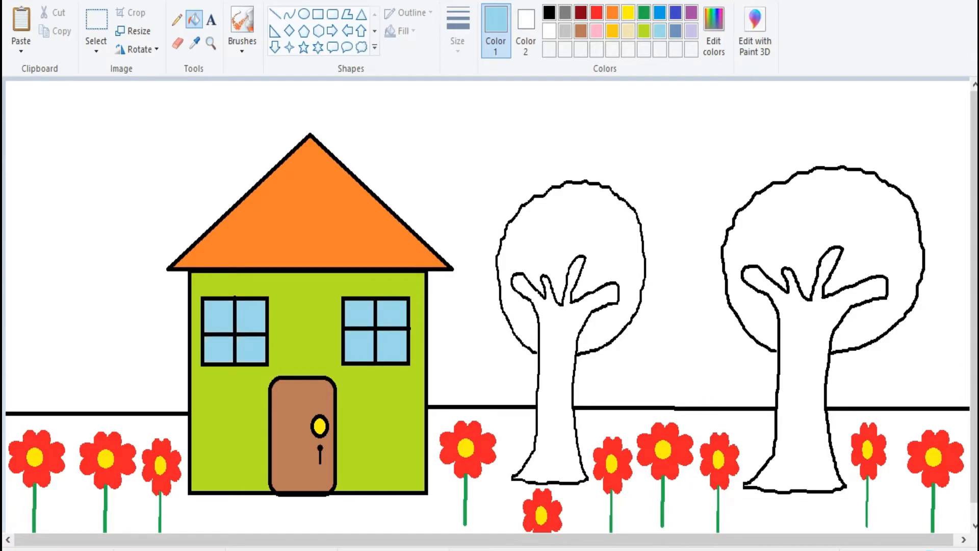
- Fill the trunks of both trees with dark red
{"action": "left_click", "coordinate": [581, 13]}
{"action": "left_click", "coordinate": [556, 387]}
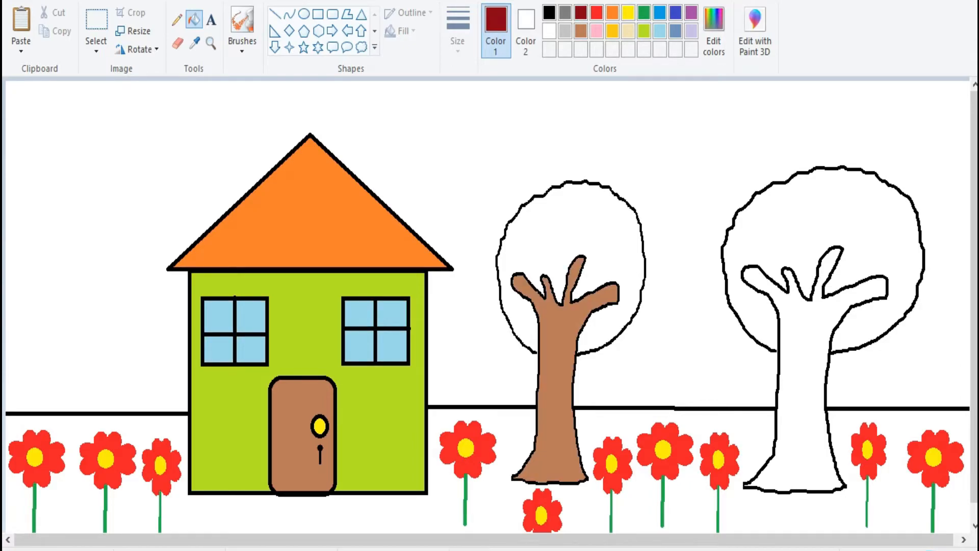
{"action": "left_click", "coordinate": [801, 388]}
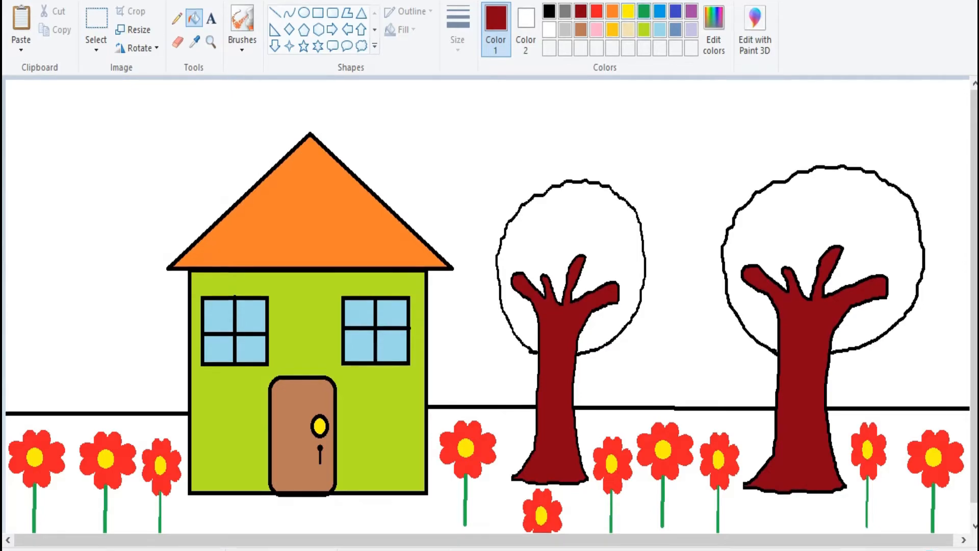
- Fill the crowns of both trees with green
{"action": "left_click", "coordinate": [644, 11]}
{"action": "left_click", "coordinate": [525, 230]}
{"action": "left_click", "coordinate": [765, 219]}
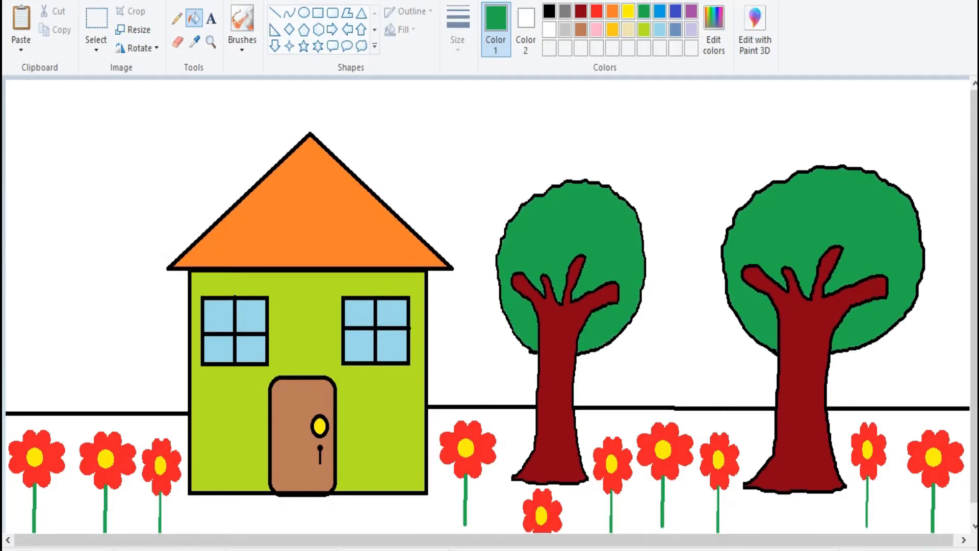
- Fill the ground with a custom green of red 86, green 220, blue 29, and the sky with light blue
{"action": "left_click", "coordinate": [714, 31]}
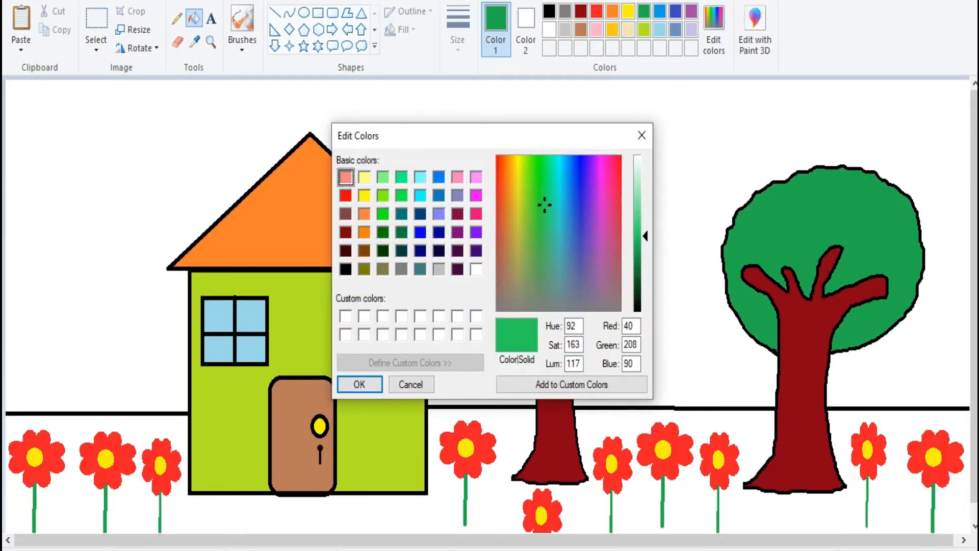
{"action": "left_click_drag", "start_coordinate": [536, 191], "coordinate": [532, 191]}
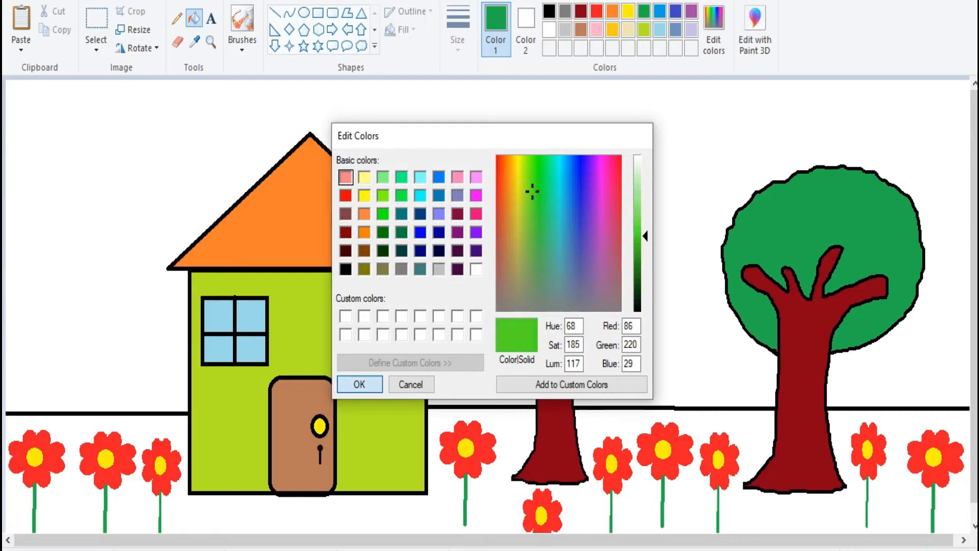
{"action": "left_click", "coordinate": [360, 384]}
{"action": "left_click", "coordinate": [382, 513]}
{"action": "left_click", "coordinate": [659, 29]}
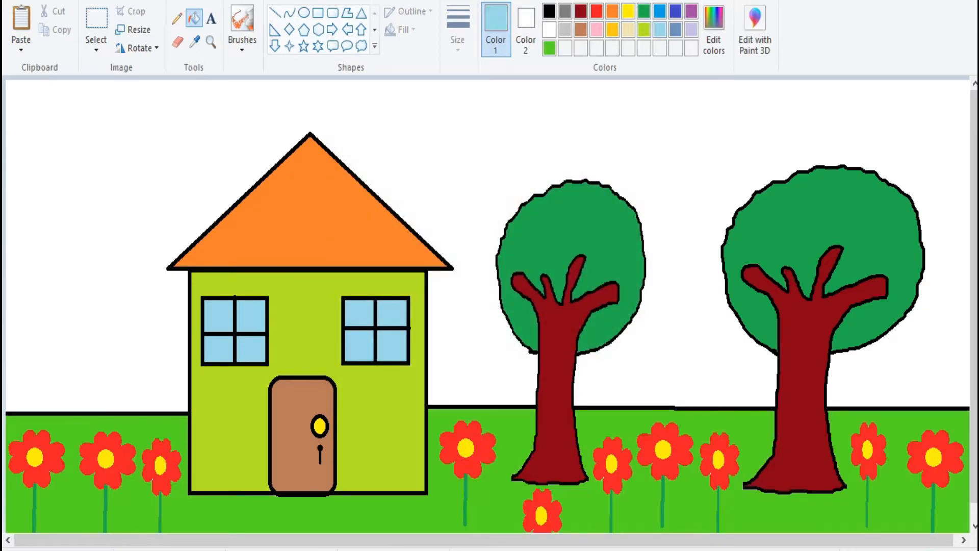
{"action": "left_click", "coordinate": [689, 127]}
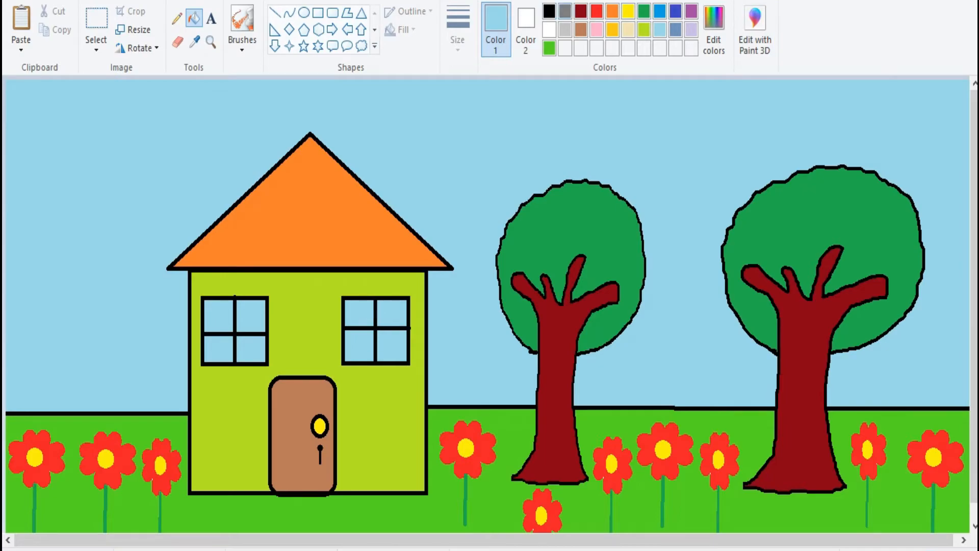
- Draw an oval sun in the sky left of the roof and make it solid yellow
{"action": "left_click", "coordinate": [549, 11]}
{"action": "left_click", "coordinate": [304, 12]}
{"action": "left_click_drag", "start_coordinate": [41, 132], "coordinate": [145, 254]}
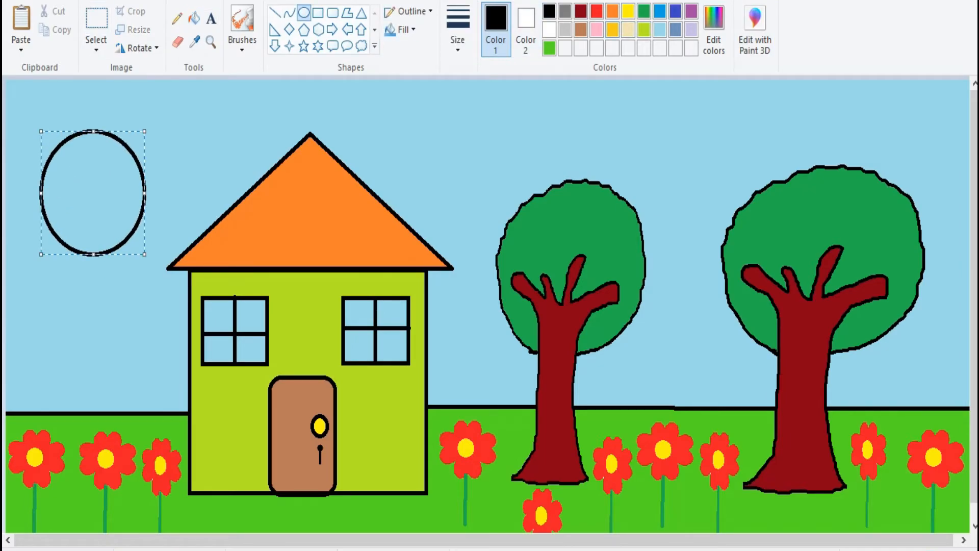
{"action": "left_click", "coordinate": [628, 11]}
{"action": "left_click", "coordinate": [193, 18]}
{"action": "left_click", "coordinate": [93, 194]}
- Draw four white cloud callouts: two above the trees, one below the sun and one left of the roof's peak
{"action": "left_click", "coordinate": [549, 30]}
{"action": "left_click", "coordinate": [361, 46]}
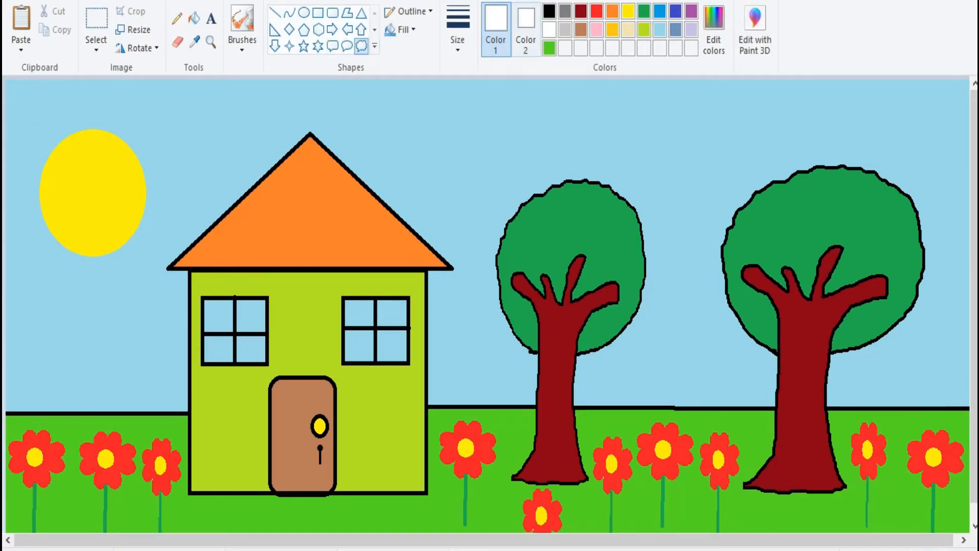
{"action": "left_click_drag", "start_coordinate": [403, 115], "coordinate": [525, 188]}
{"action": "left_click_drag", "start_coordinate": [631, 120], "coordinate": [765, 192]}
{"action": "left_click_drag", "start_coordinate": [878, 93], "coordinate": [970, 145]}
{"action": "mouse_move", "coordinate": [924, 119]}
{"action": "left_mouse_down"}
{"action": "mouse_move", "coordinate": [685, 358]}
{"action": "mouse_move", "coordinate": [108, 323]}
{"action": "left_mouse_up"}
{"action": "left_click_drag", "start_coordinate": [186, 166], "coordinate": [266, 111]}
- Fill the four cloud shapes in the sky with white
{"action": "left_click", "coordinate": [194, 18]}
{"action": "left_click", "coordinate": [225, 132]}
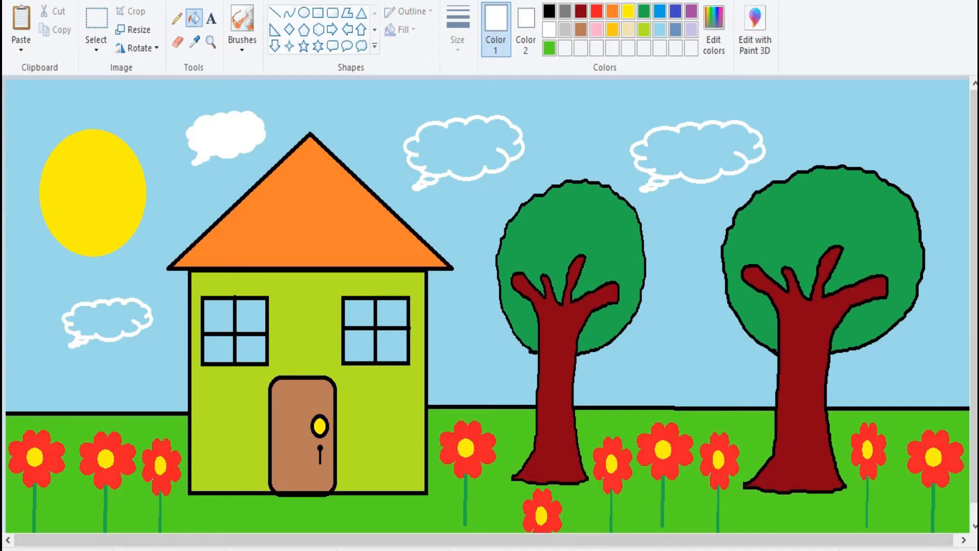
{"action": "left_click", "coordinate": [464, 148]}
{"action": "left_click", "coordinate": [430, 179]}
{"action": "left_click", "coordinate": [699, 152]}
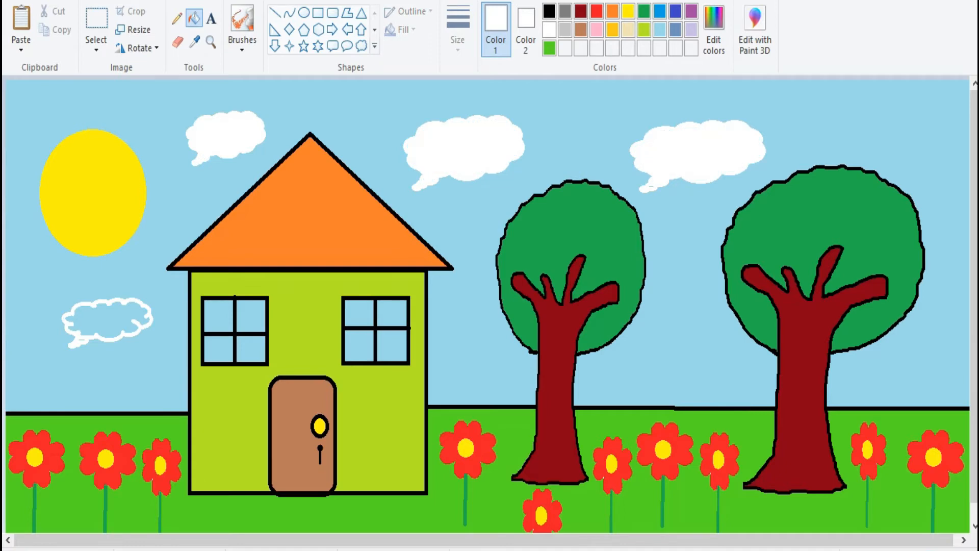
{"action": "left_click", "coordinate": [107, 319]}
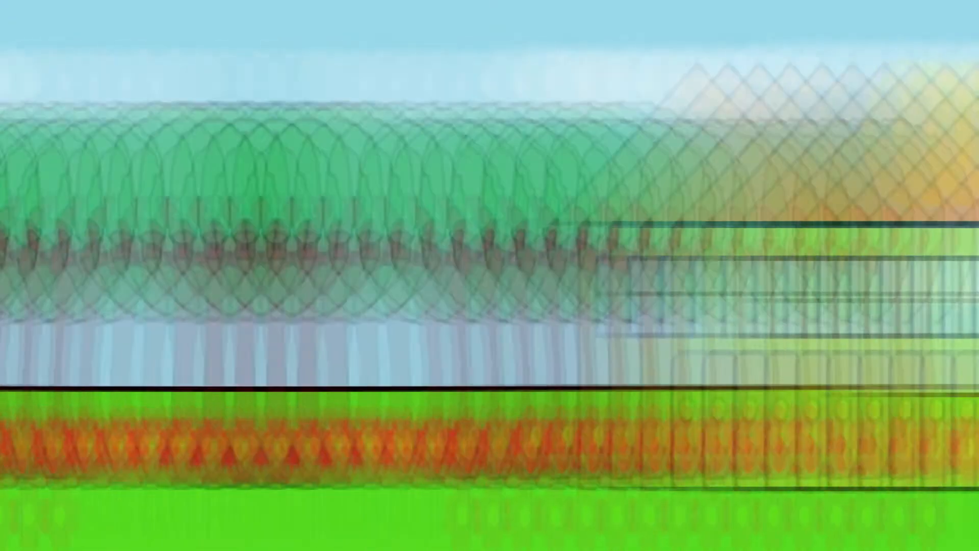